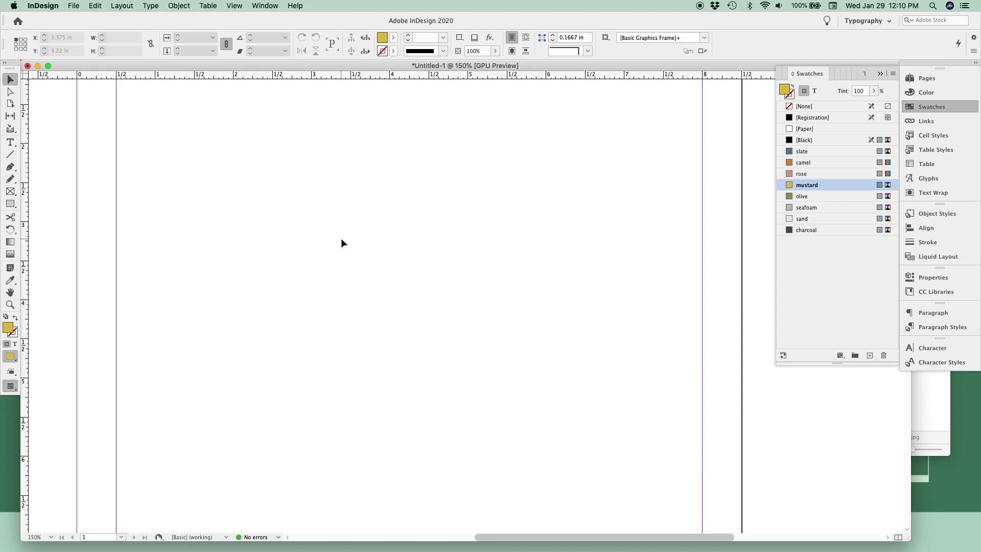
Draw a wide mustard rectangle and a square of about 1.89 in below it.
click(10, 204)
drag(208, 158, 563, 298)
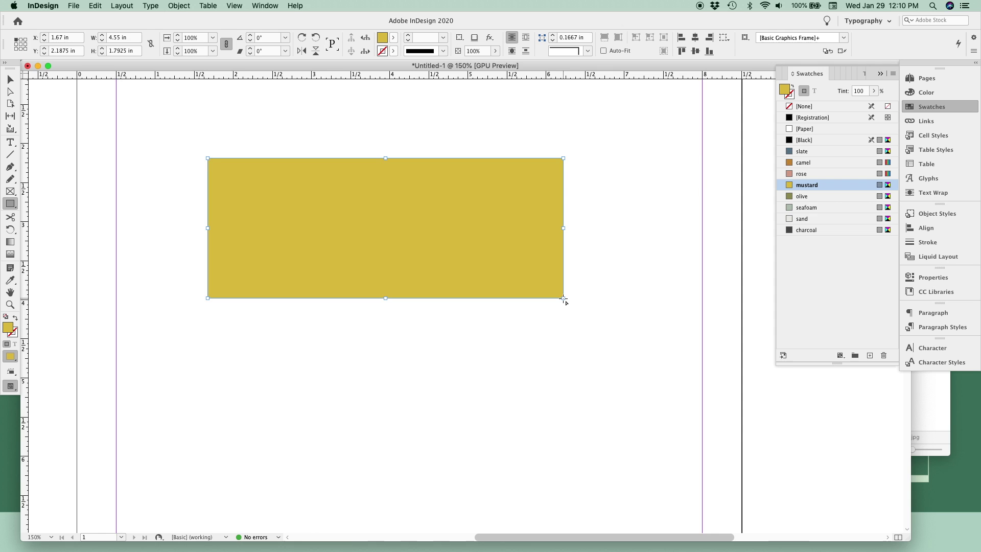
scroll(564, 300, down, 2)
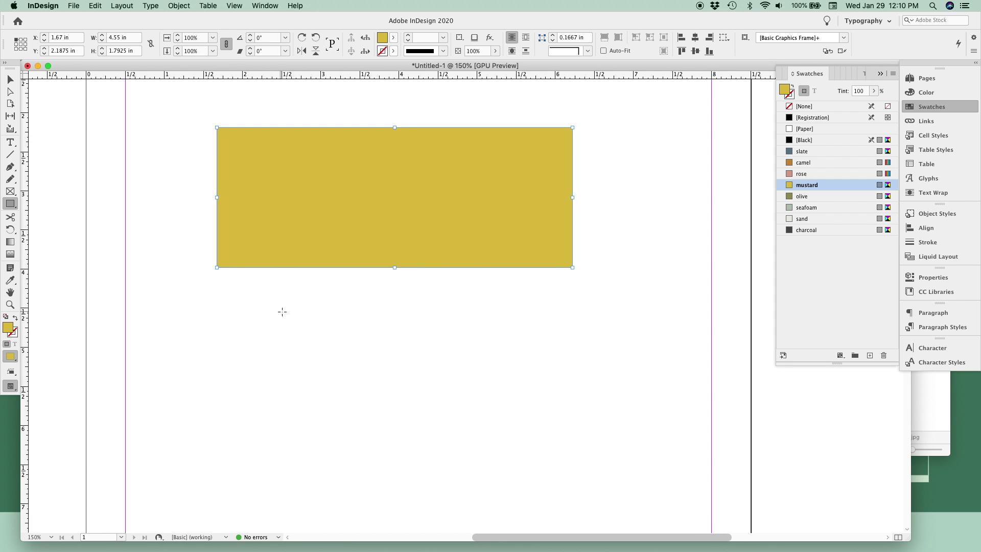
mouse_move(284, 310)
mouse_down()
mouse_move(344, 352)
mouse_move(378, 418)
mouse_move(375, 453)
mouse_move(466, 455)
mouse_move(433, 459)
mouse_move(423, 451)
mouse_move(432, 459)
mouse_up()
Select both frames and move them together on the page.
key(v)
key(super+a)
drag(323, 338, 532, 293)
click(366, 335)
scroll(366, 335, down, 5)
scroll(366, 336, left, 2)
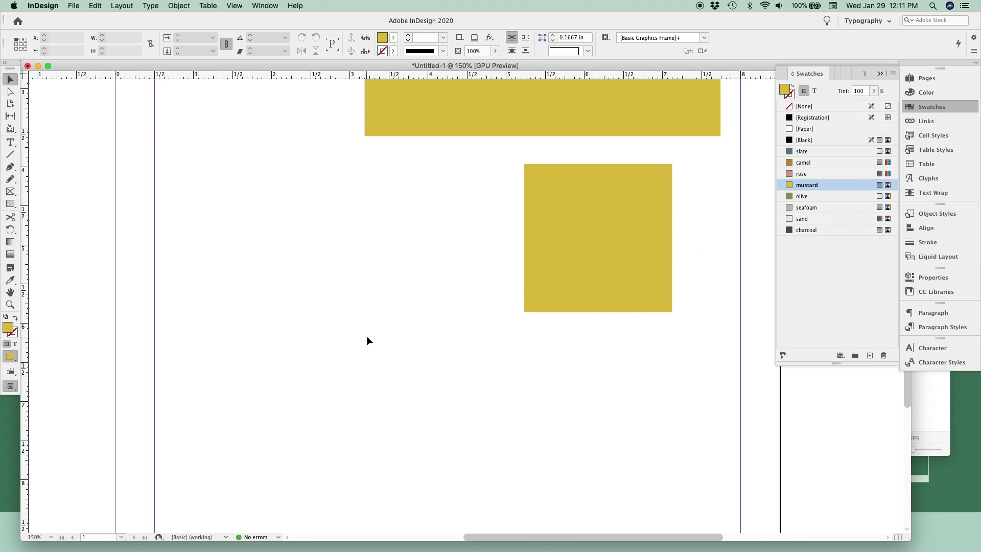
drag(11, 203, 42, 229)
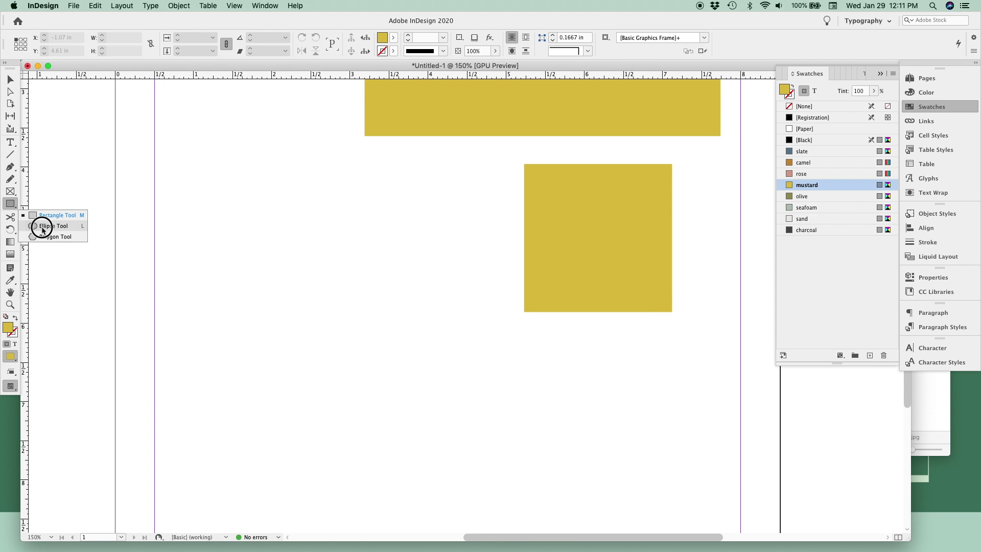
Discard a trial ellipse and draw a perfect 1.69 in mustard circle left of the square.
drag(42, 228, 68, 224)
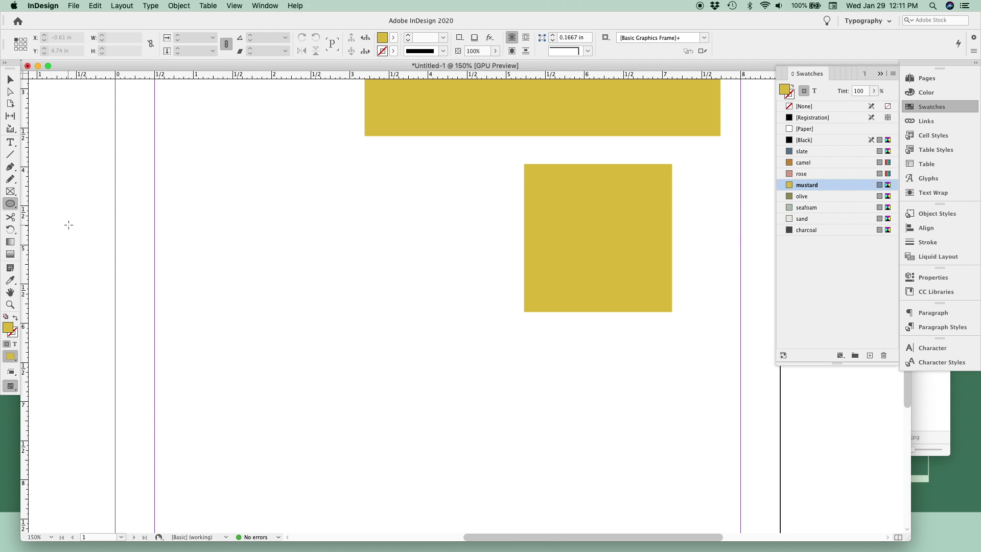
click(244, 240)
drag(243, 239, 433, 323)
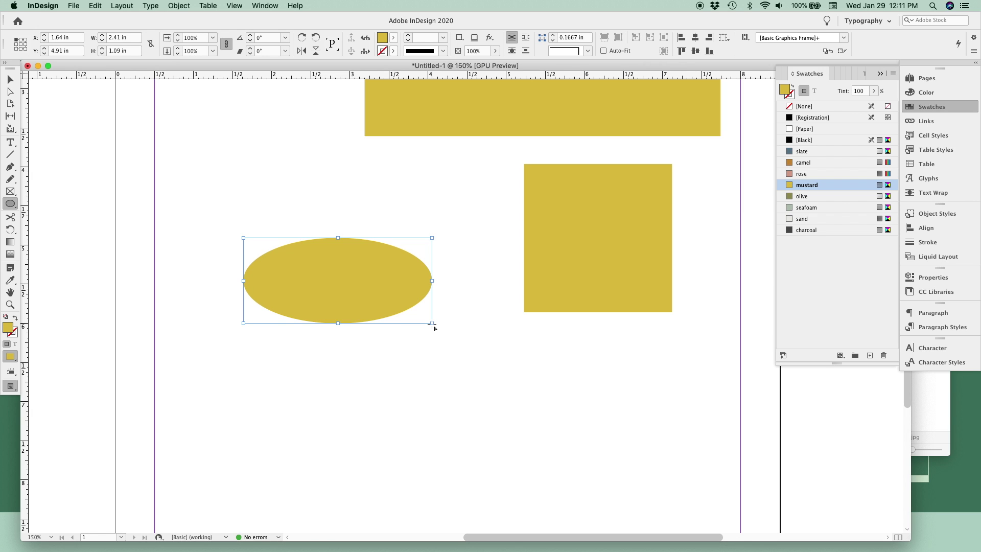
key(ctrl+z)
drag(266, 211, 400, 354)
scroll(383, 342, up, 5)
scroll(383, 343, left, 2)
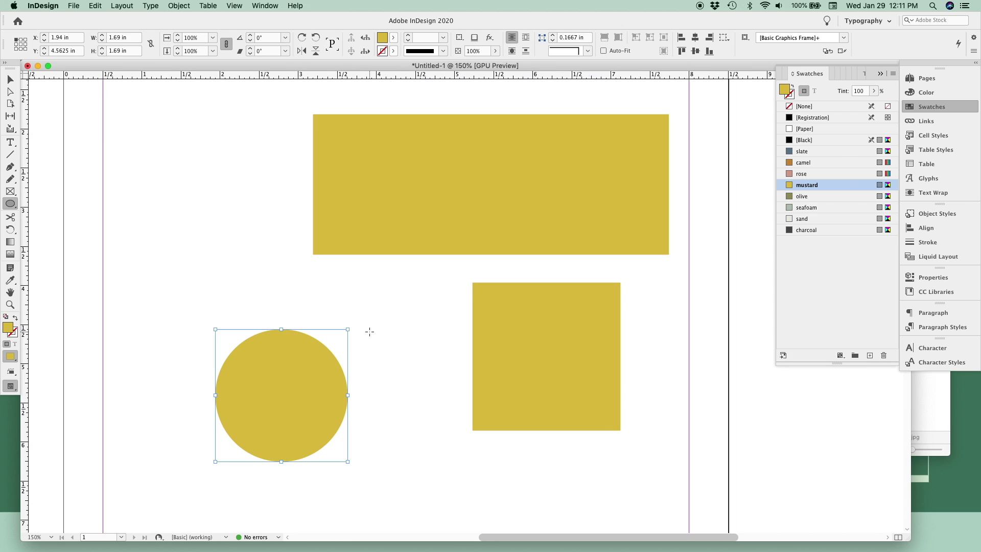
click(10, 80)
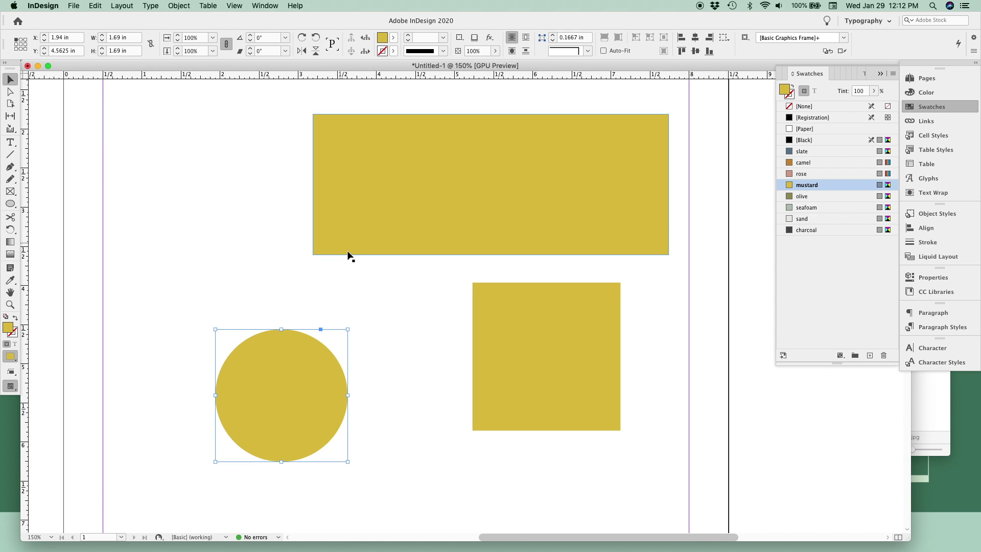
Enlarge the circle and shrink the square to 1.26 in from its top-left corner.
drag(349, 329, 262, 317)
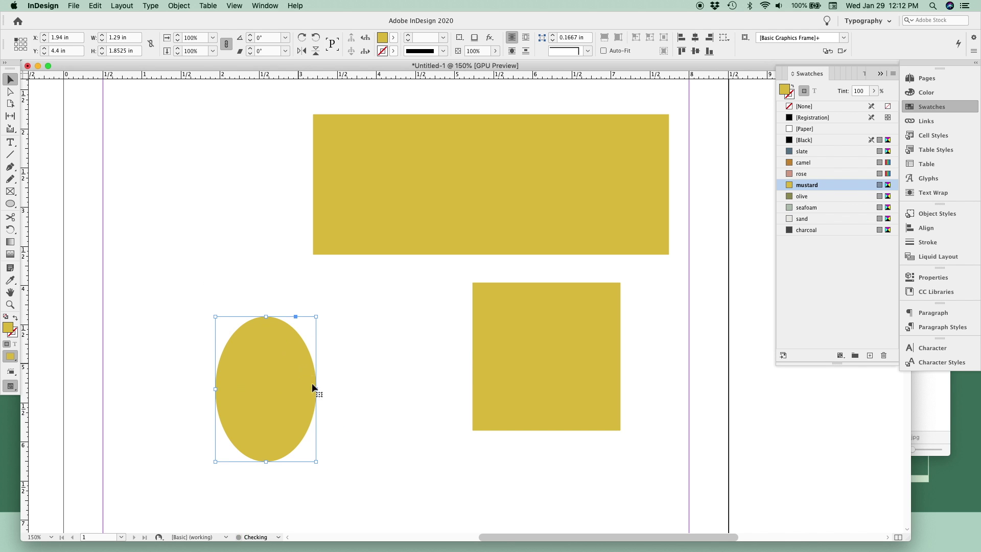
drag(316, 389, 362, 393)
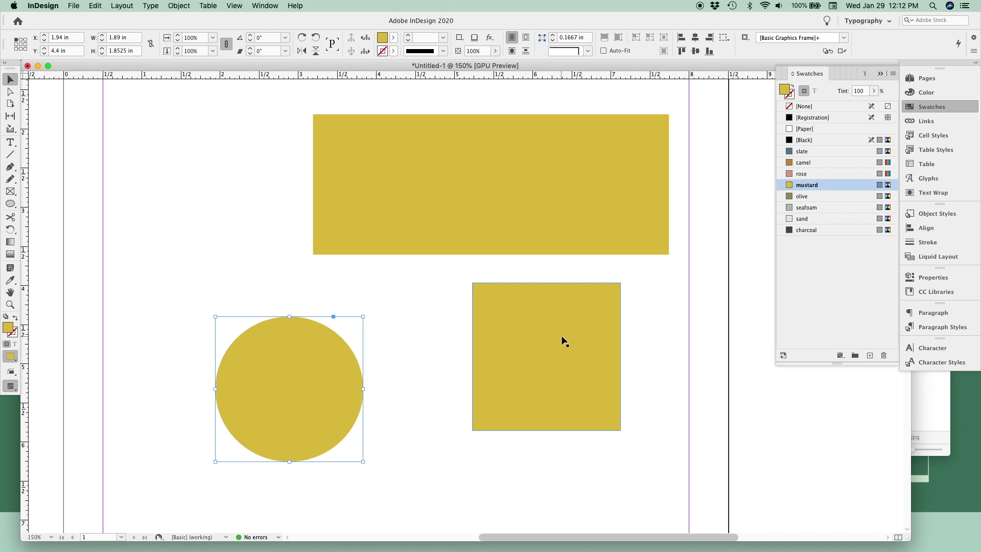
click(501, 327)
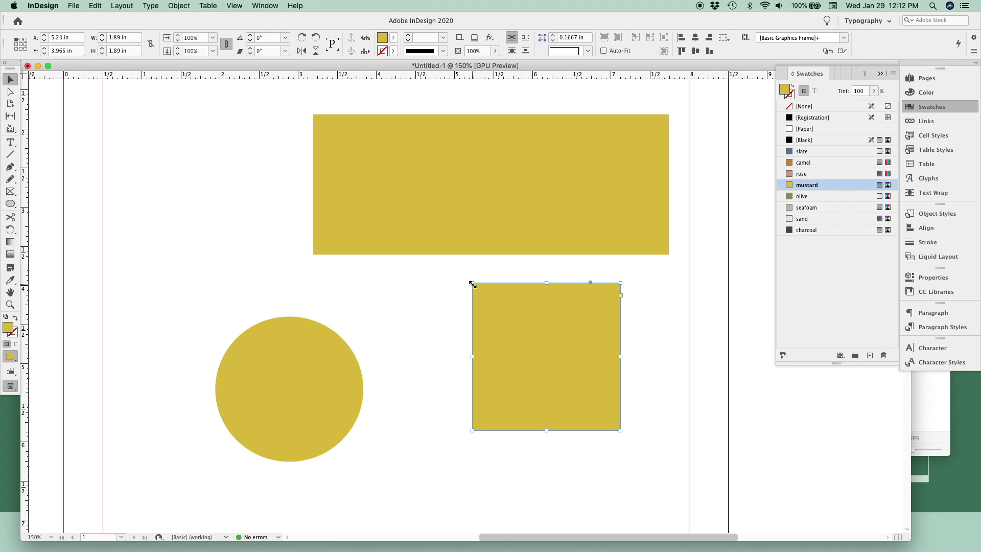
drag(472, 284, 521, 332)
Resize the large rectangle by its handles, then delete it.
click(371, 250)
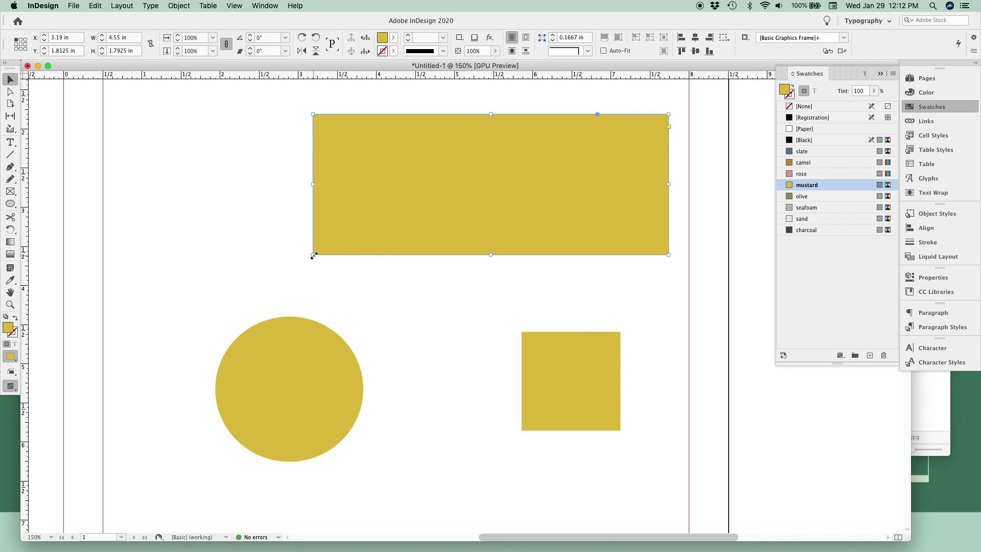
drag(313, 253, 446, 183)
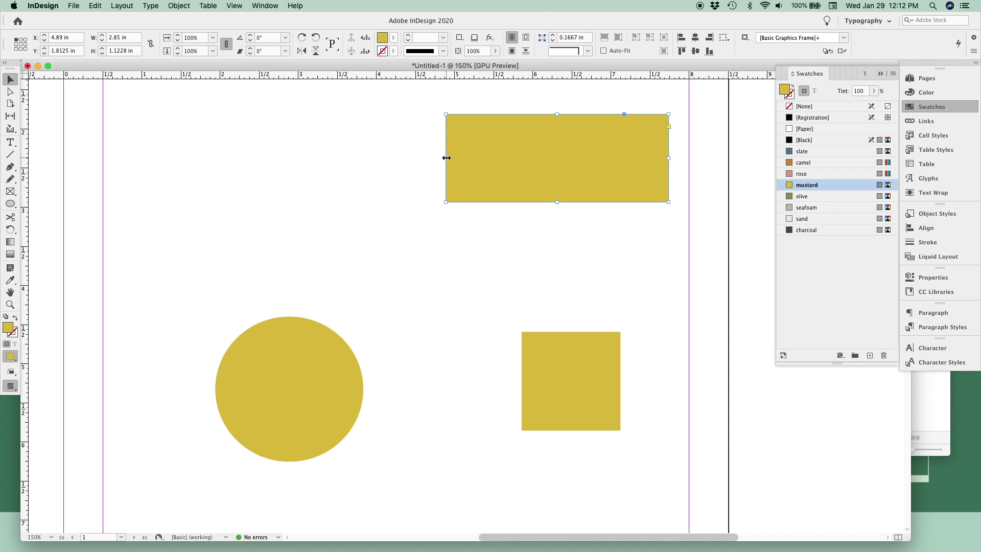
drag(446, 157, 340, 158)
drag(557, 202, 464, 237)
key(Delete)
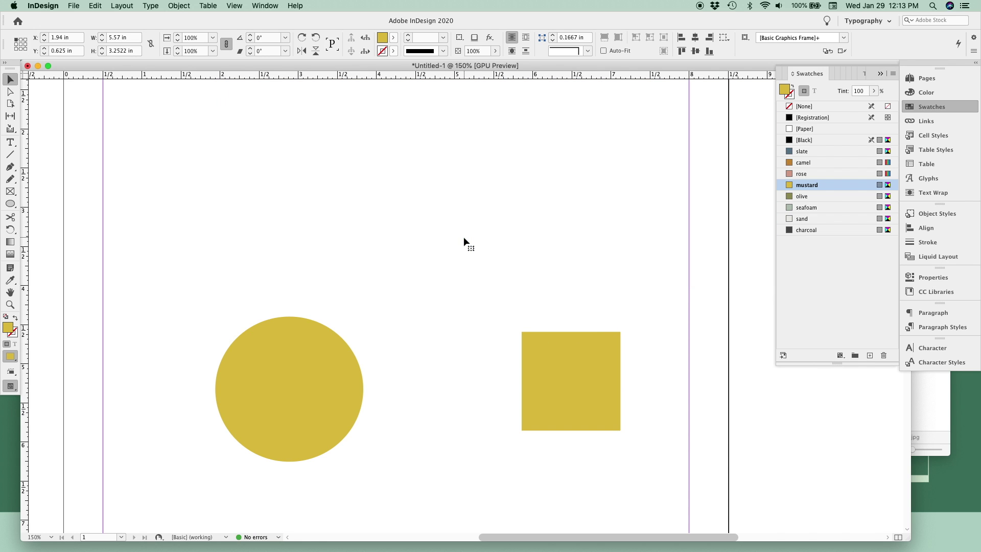
Move the square beside the circle, rotate it to -61°, then reset rotation to 0°.
drag(375, 362, 337, 295)
key(super+z)
drag(544, 379, 450, 254)
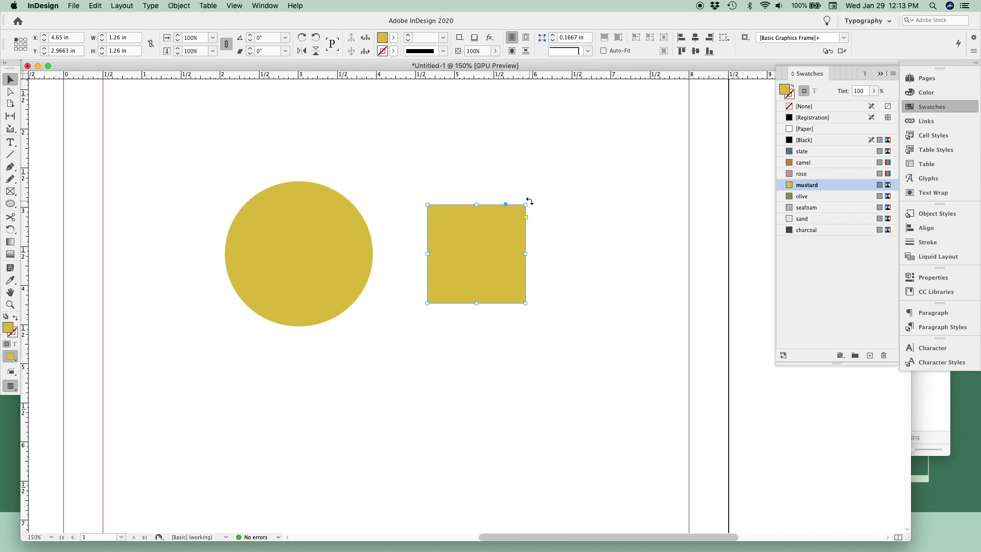
drag(529, 200, 537, 272)
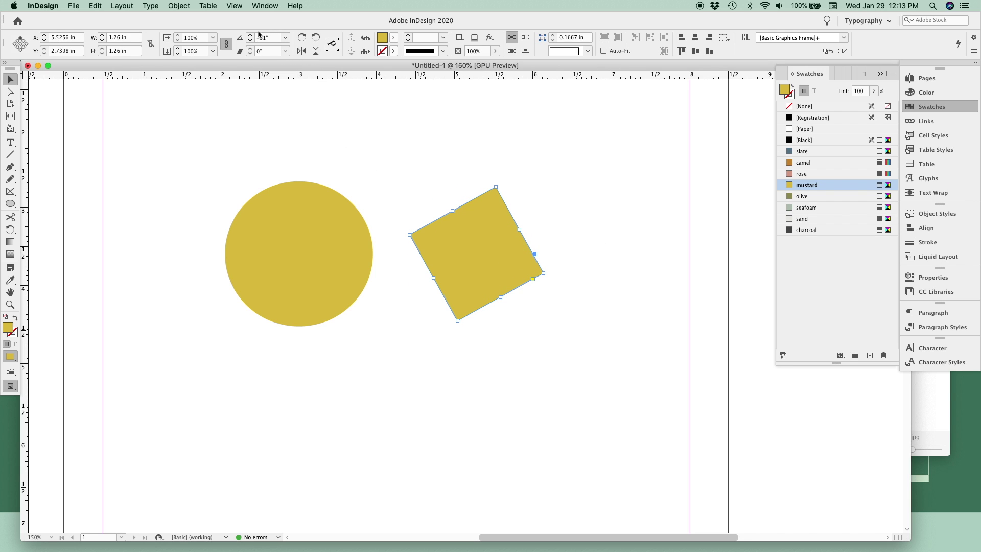
click(285, 37)
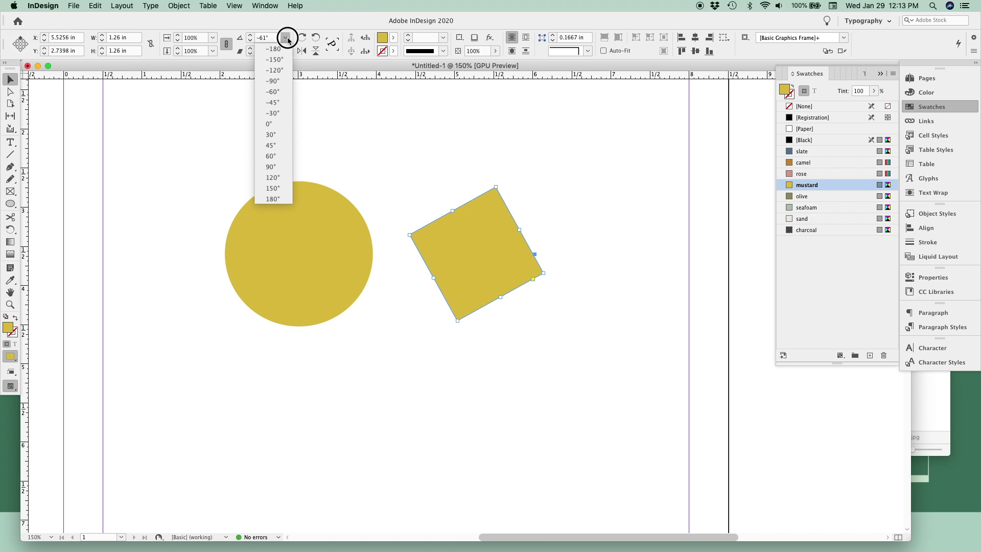
click(277, 124)
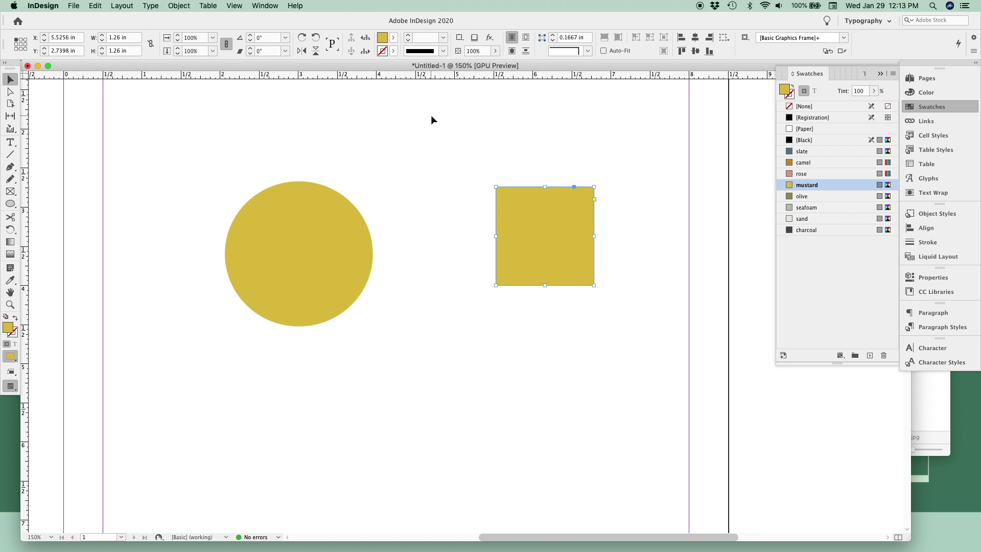
key(super+z)
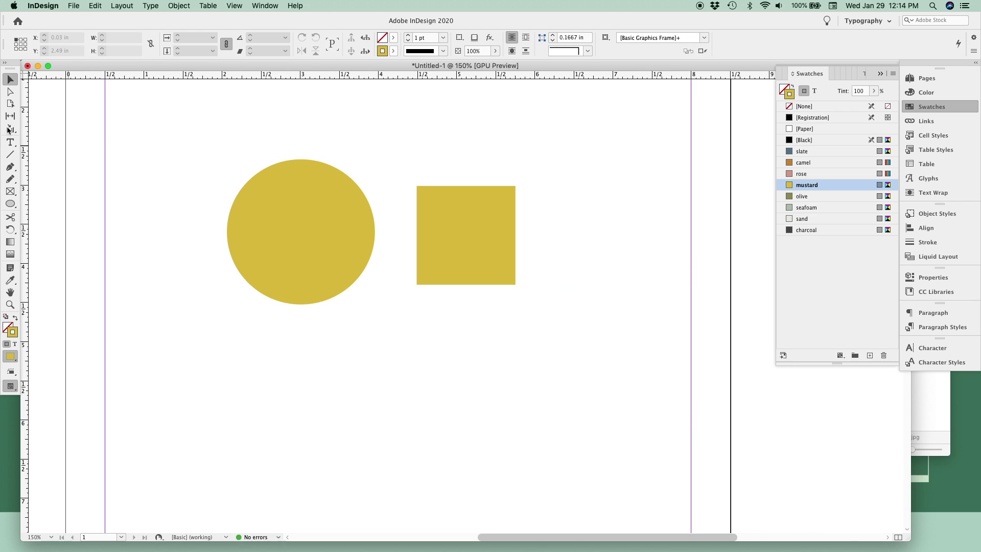
Draw three horizontal lines below the circle and square, the newest 4.16 in long.
click(11, 156)
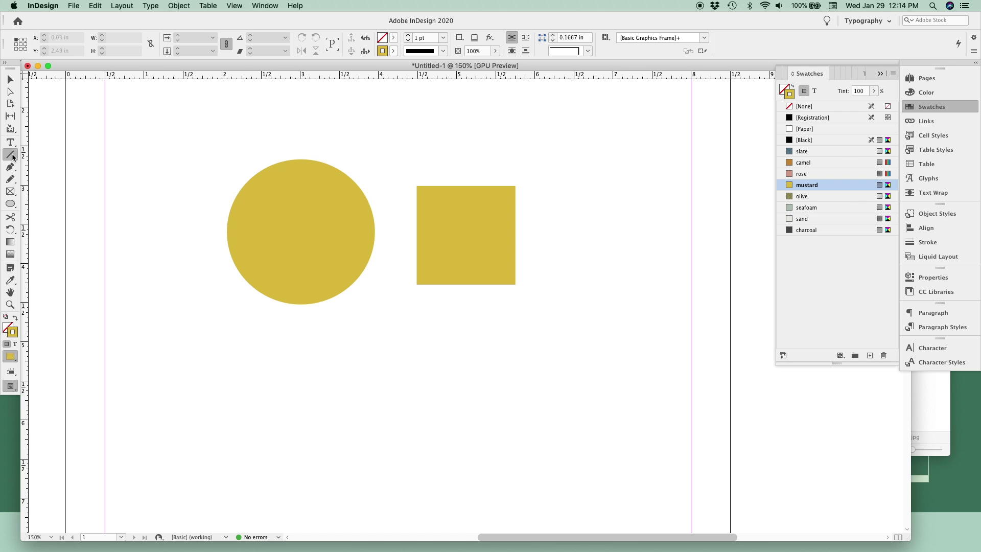
drag(289, 393, 521, 395)
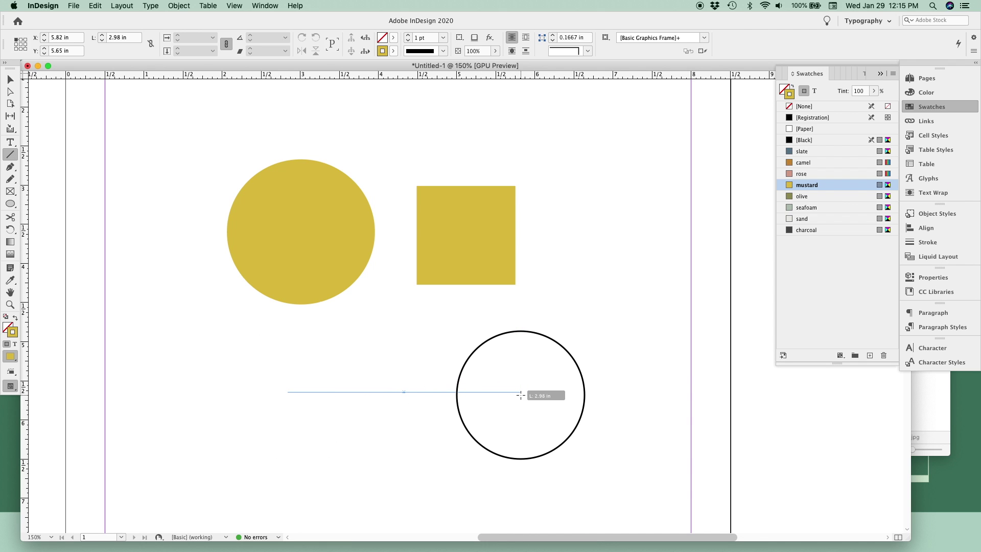
mouse_move(520, 395)
mouse_down()
mouse_move(458, 508)
mouse_move(515, 412)
mouse_up()
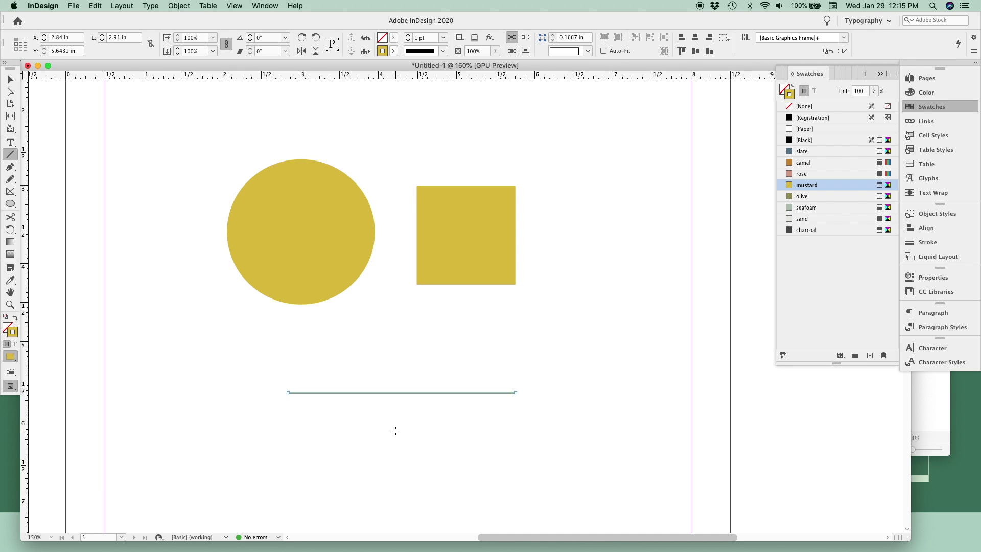
drag(396, 430, 518, 430)
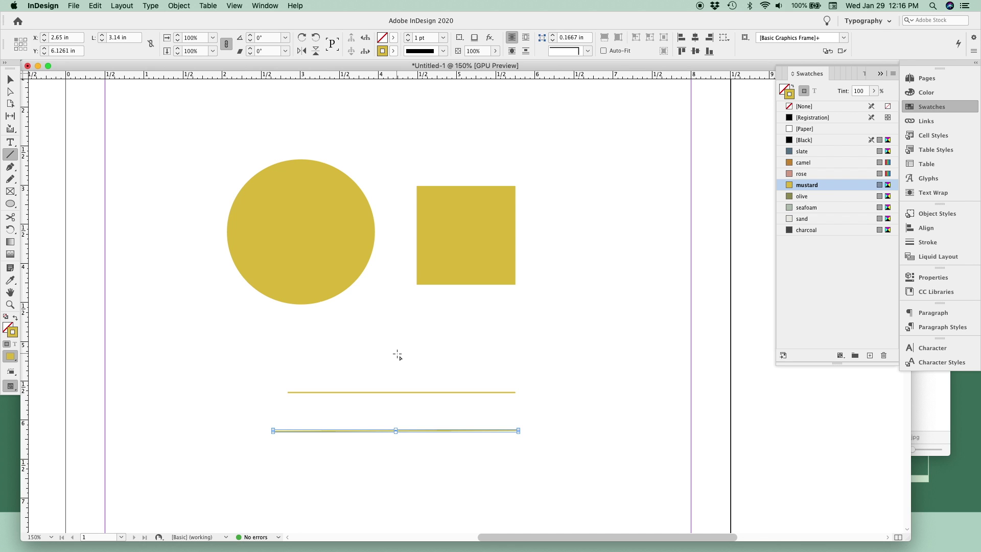
drag(397, 353, 561, 354)
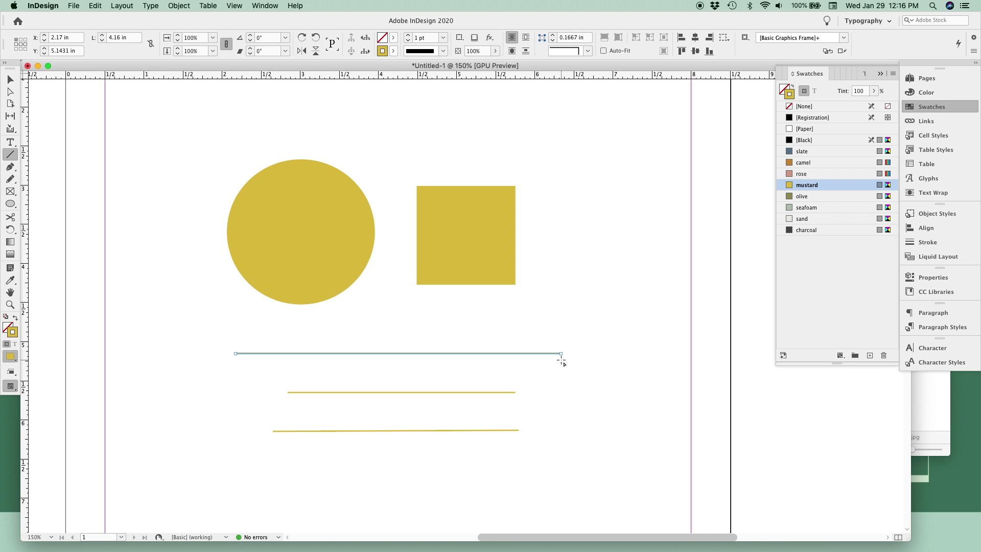
Rotate the top line to 40°, reset it to 0°, and adjust the bottom line's length.
click(11, 81)
drag(566, 353, 530, 238)
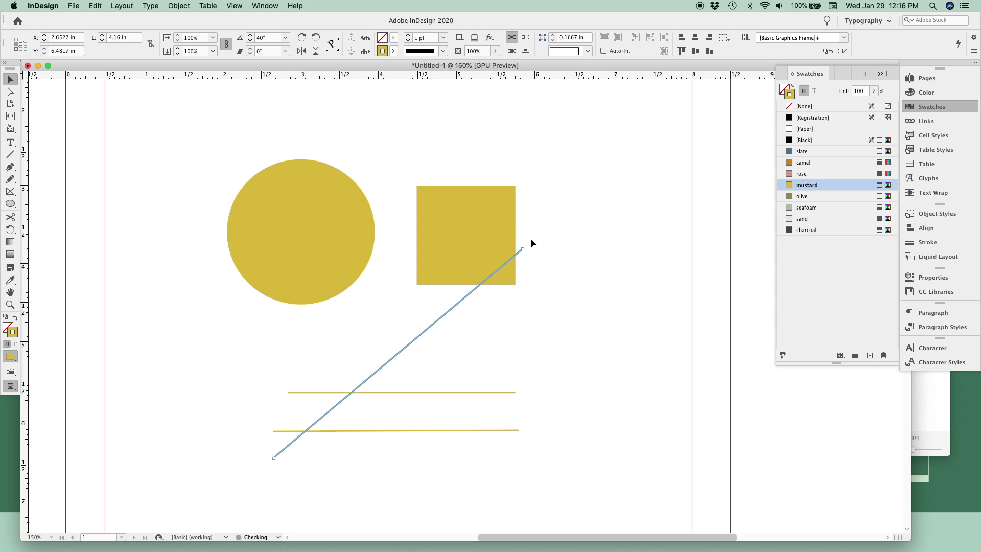
click(286, 37)
click(279, 124)
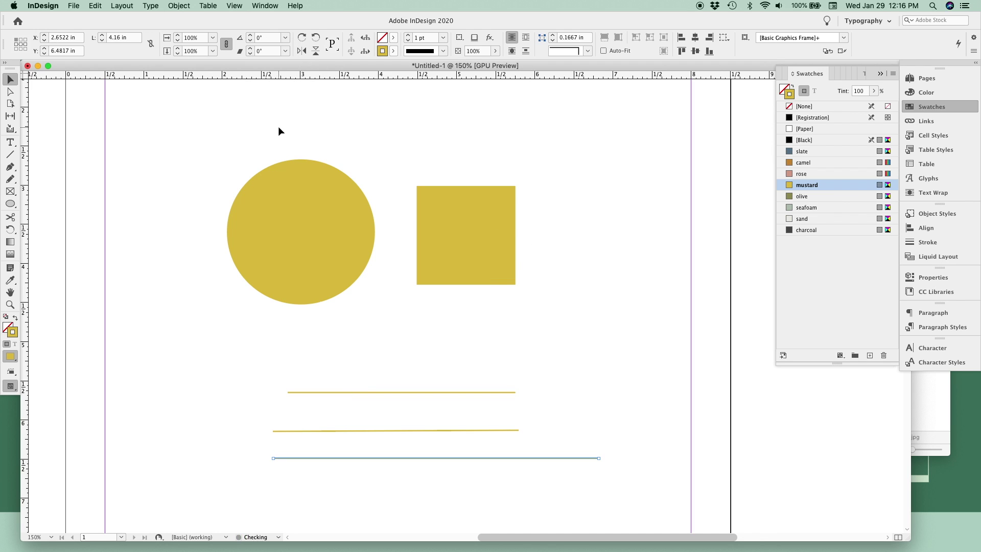
scroll(598, 457, down, 5)
drag(583, 330, 622, 351)
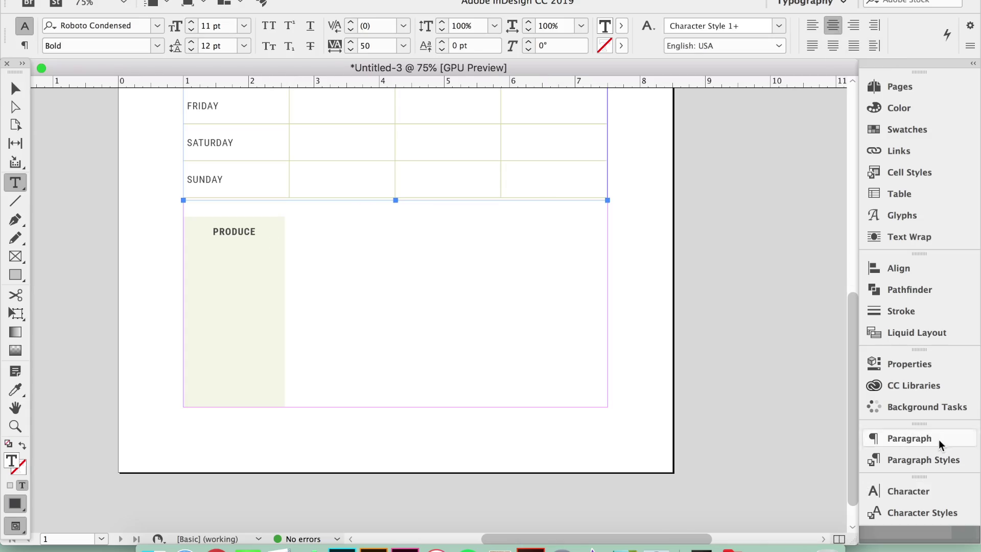
Widen the Produce frame across the table into four columns and apply colour to its text.
key(Escape)
key(Right)
key(Right)
key(Right)
drag(285, 312, 609, 311)
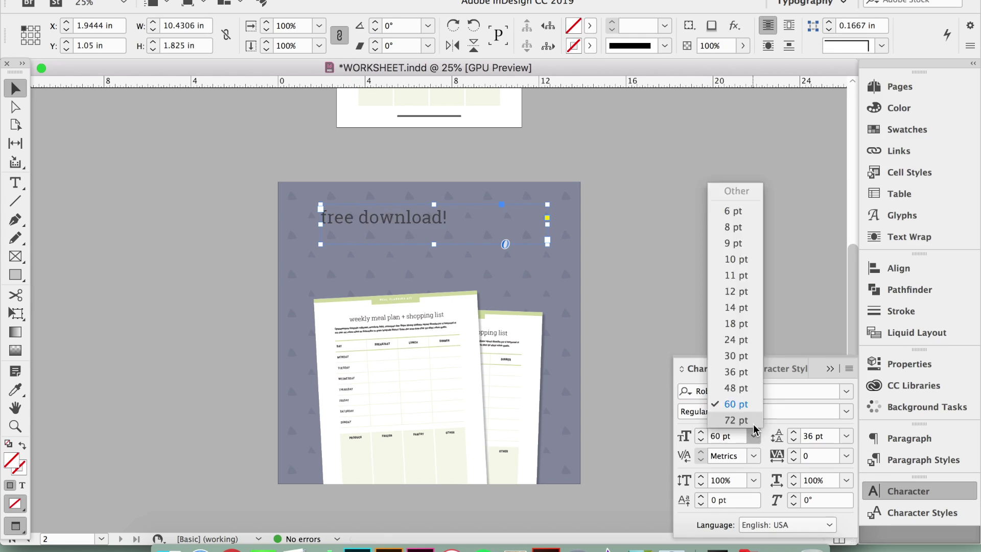
click(738, 403)
click(907, 129)
click(731, 105)
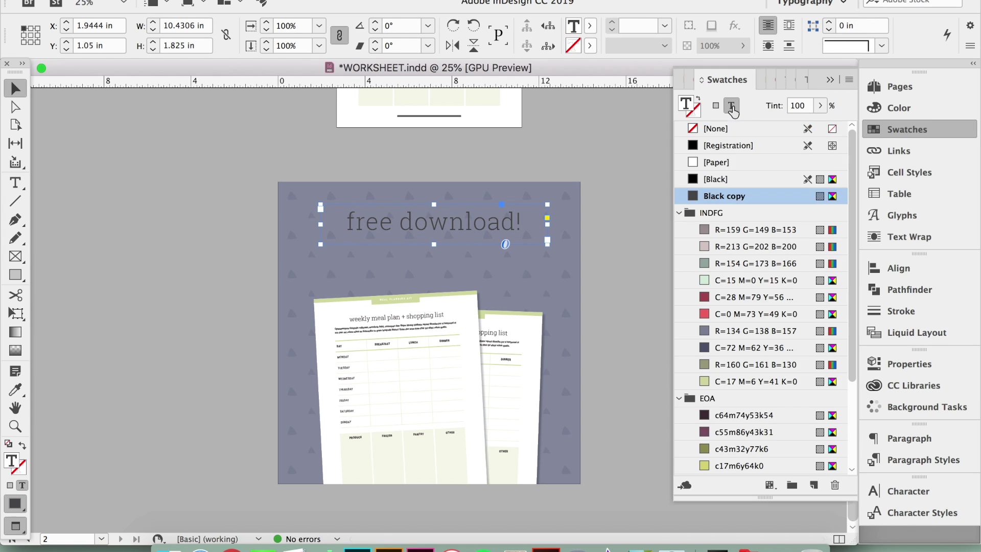